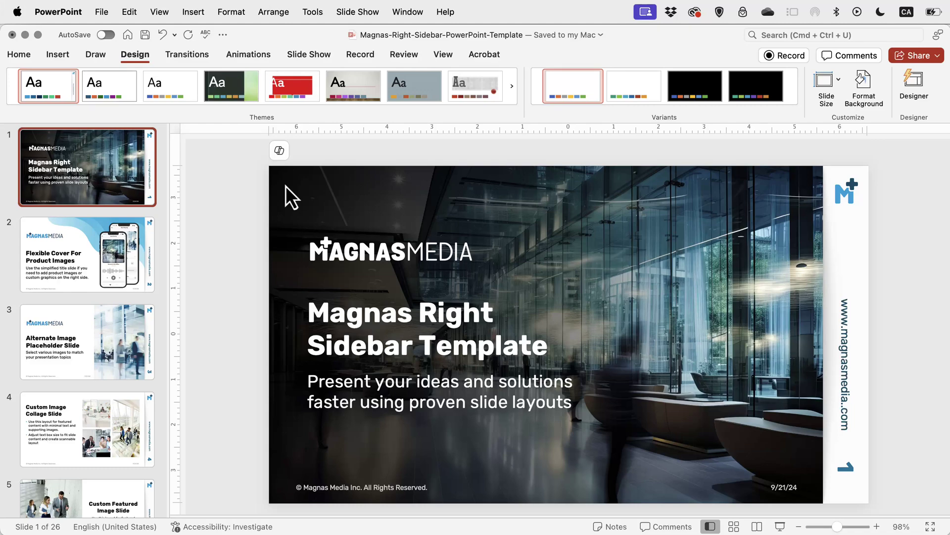
# Check the ruler and the grid and guides options available on the title slide, and go to slide 3.
pyautogui.rightClick(283, 179)
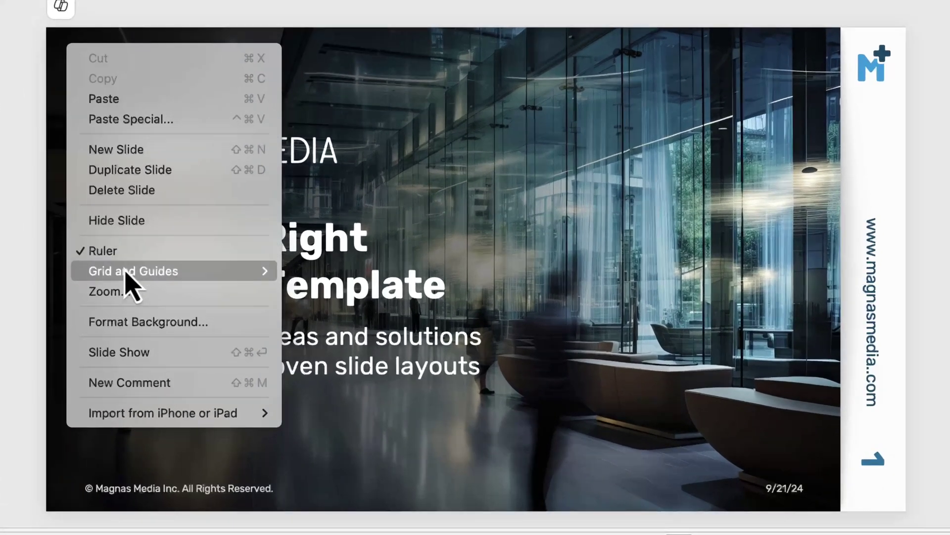
pyautogui.moveTo(149, 275)
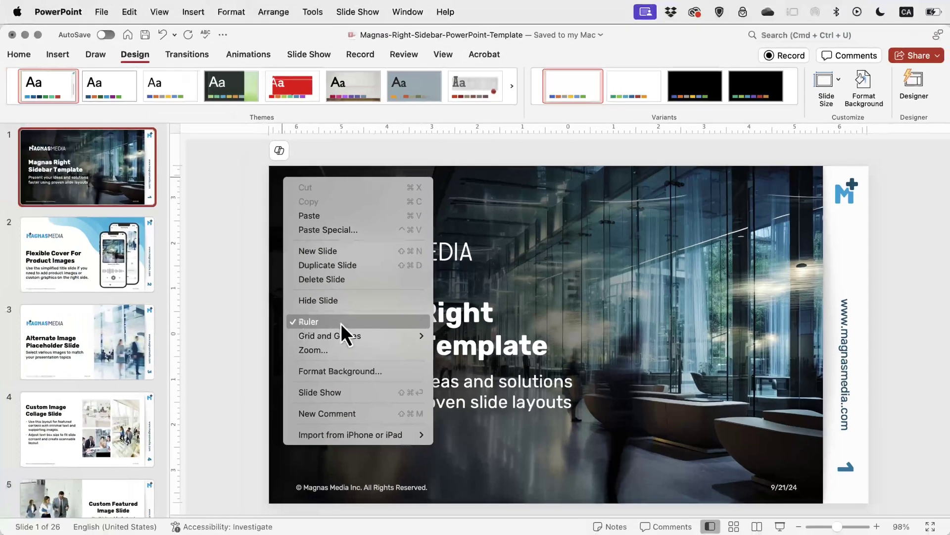
pyautogui.moveTo(340, 335)
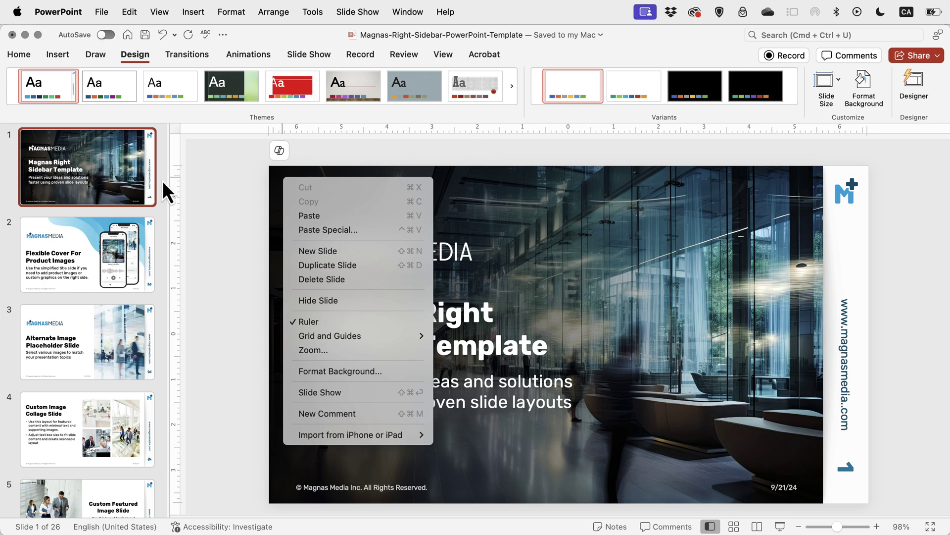
pyautogui.click(112, 315)
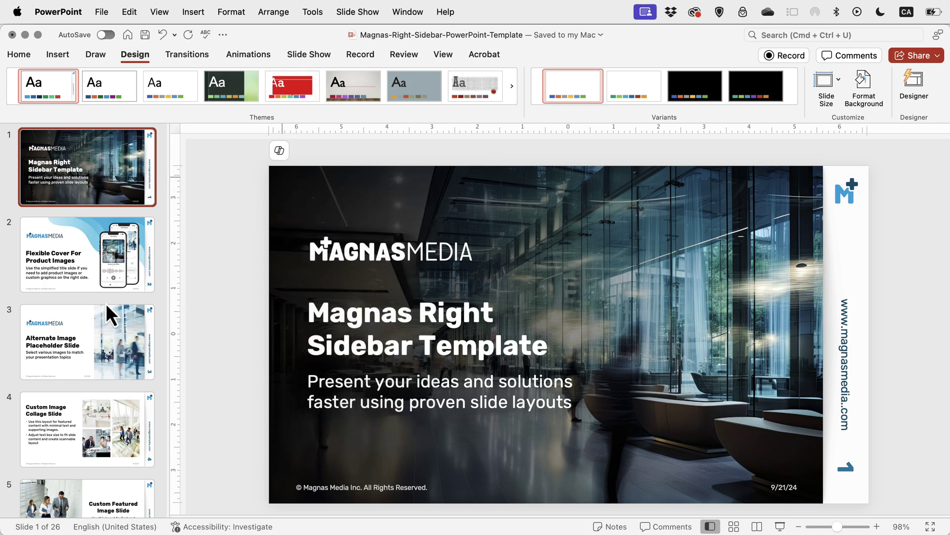
pyautogui.click(111, 316)
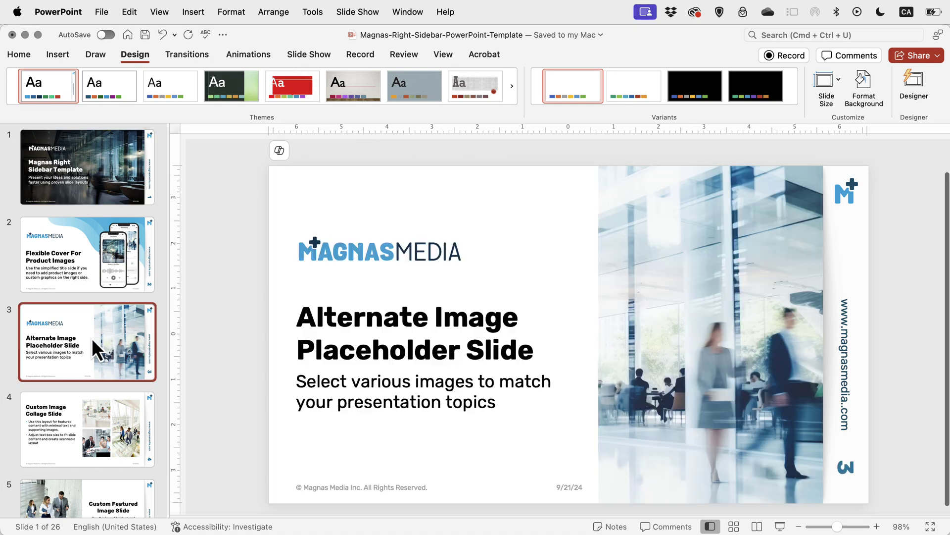
# Hide the rulers around slide 3 and show them again.
pyautogui.rightClick(272, 170)
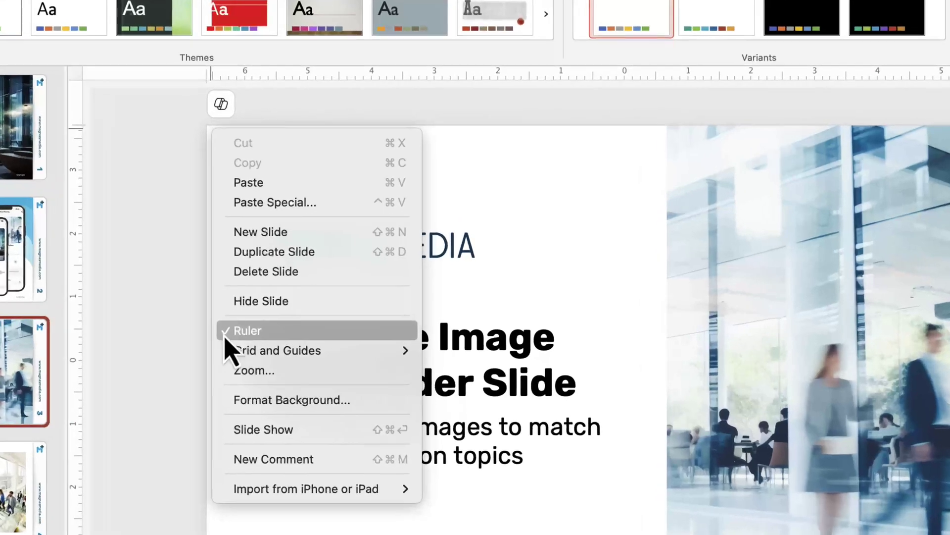
pyautogui.click(298, 333)
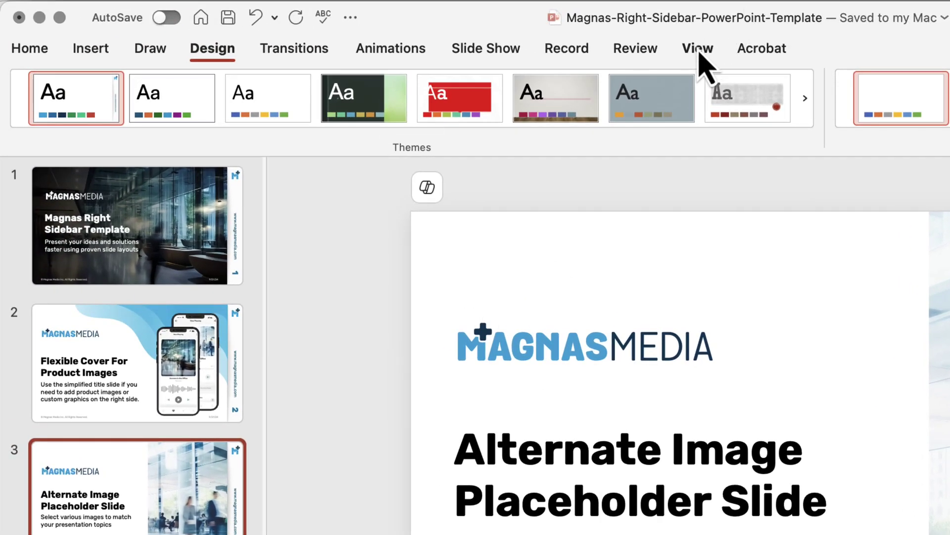
pyautogui.click(698, 49)
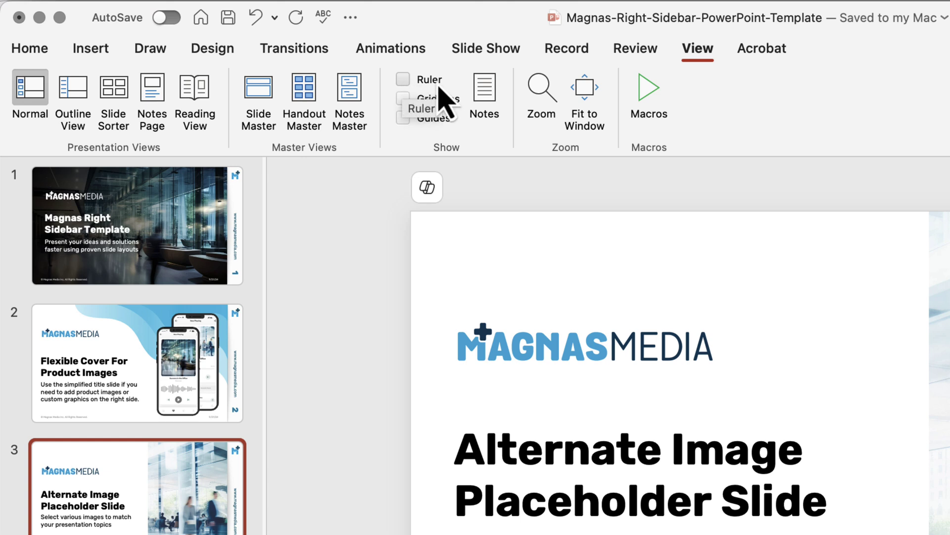
pyautogui.click(404, 80)
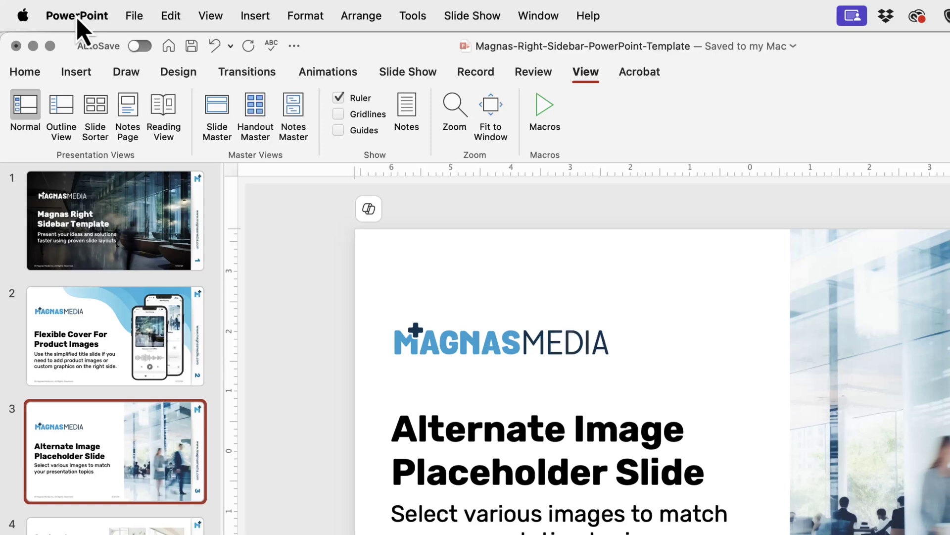
# Turn the vertical ruler off and back on in the View preferences, and close the preferences.
pyautogui.click(55, 12)
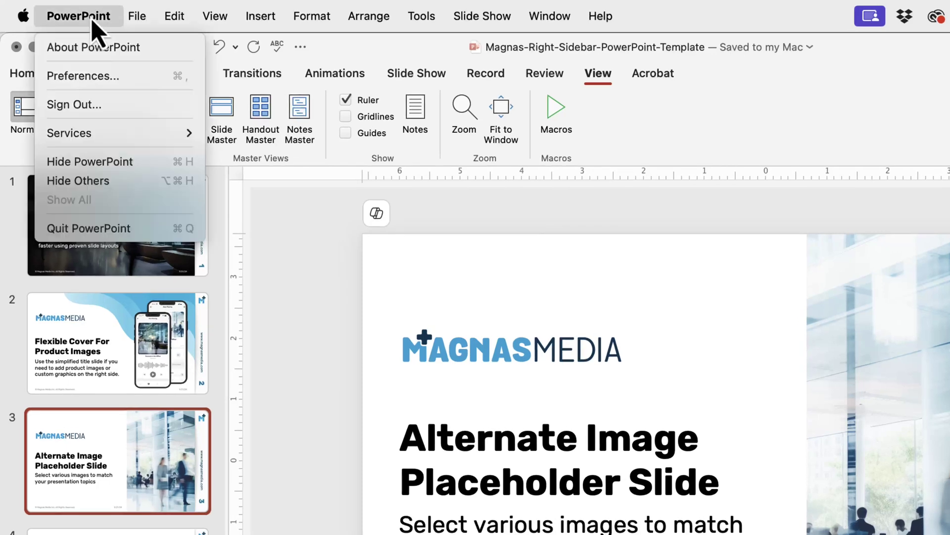
pyautogui.click(105, 81)
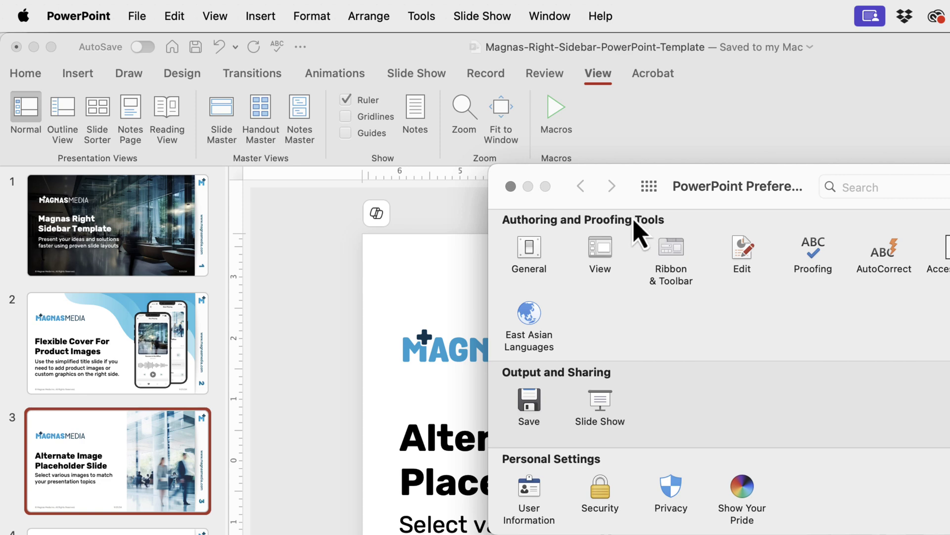
pyautogui.click(607, 252)
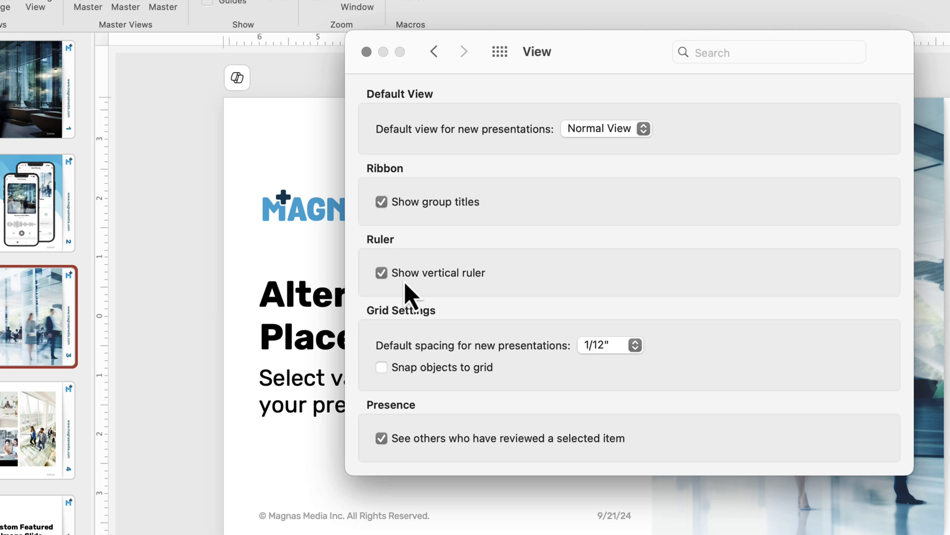
pyautogui.click(381, 273)
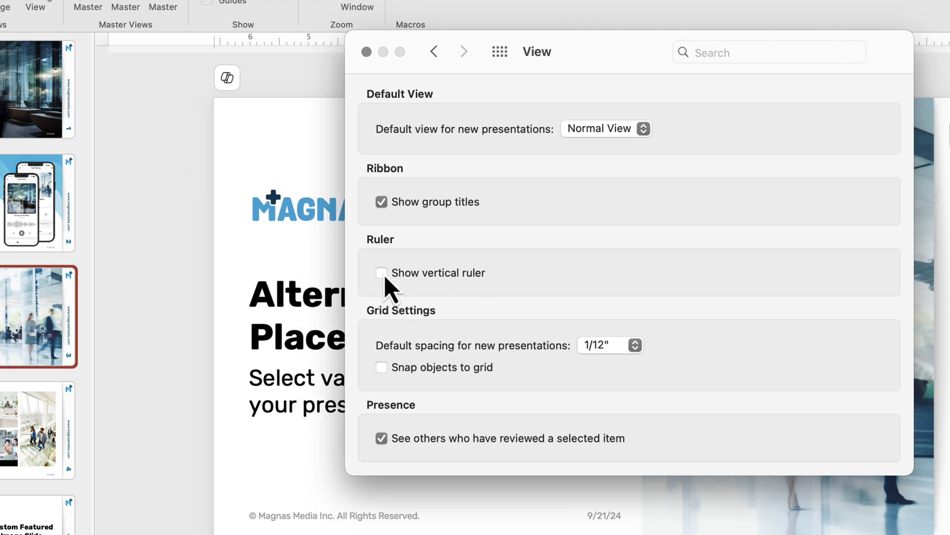
pyautogui.click(385, 276)
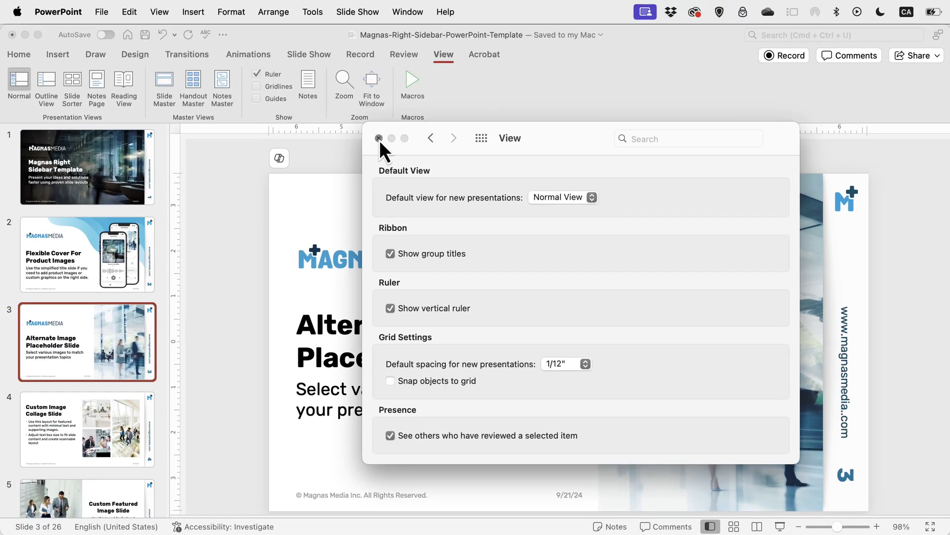
pyautogui.click(378, 139)
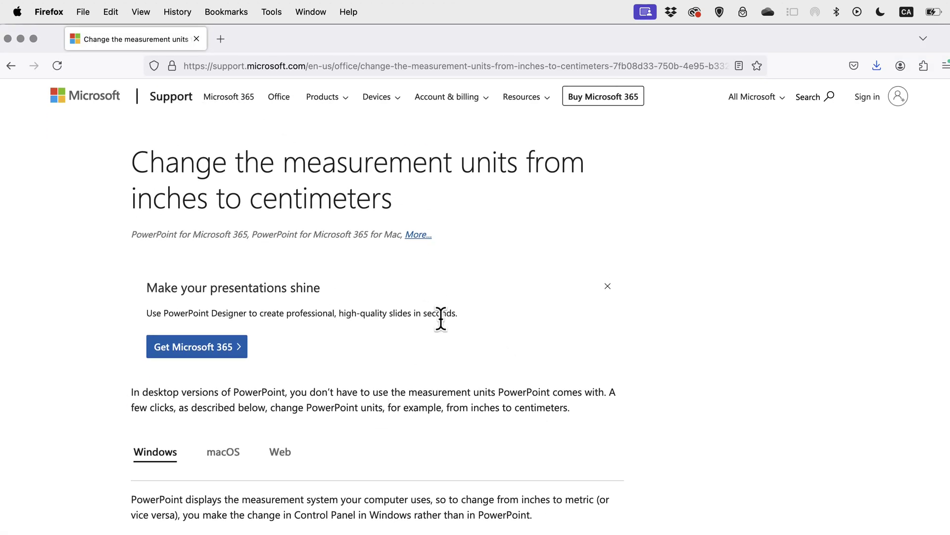
# Read the Windows instructions for changing measurement units from inches to centimeters on the Microsoft Support page in Firefox.
pyautogui.scroll(-5, 443, 322)
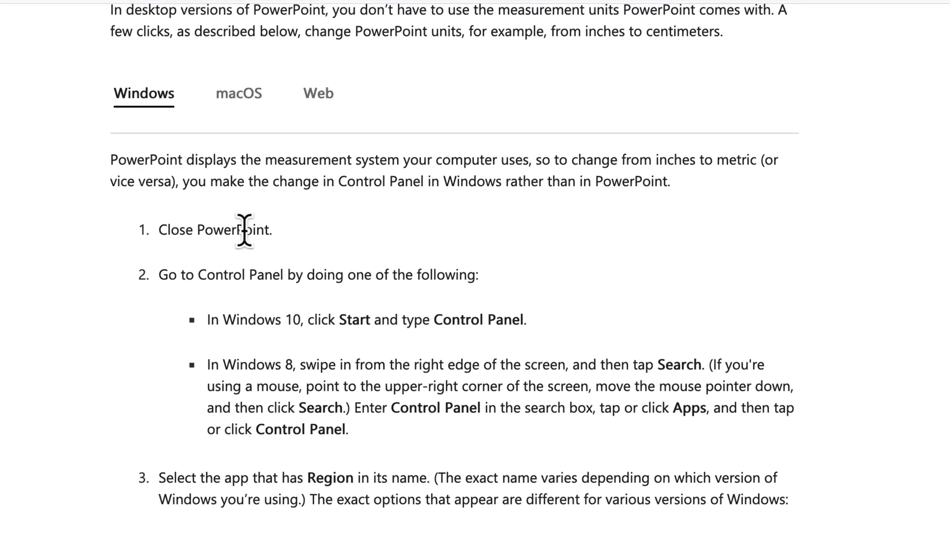
pyautogui.scroll(-2, 277, 245)
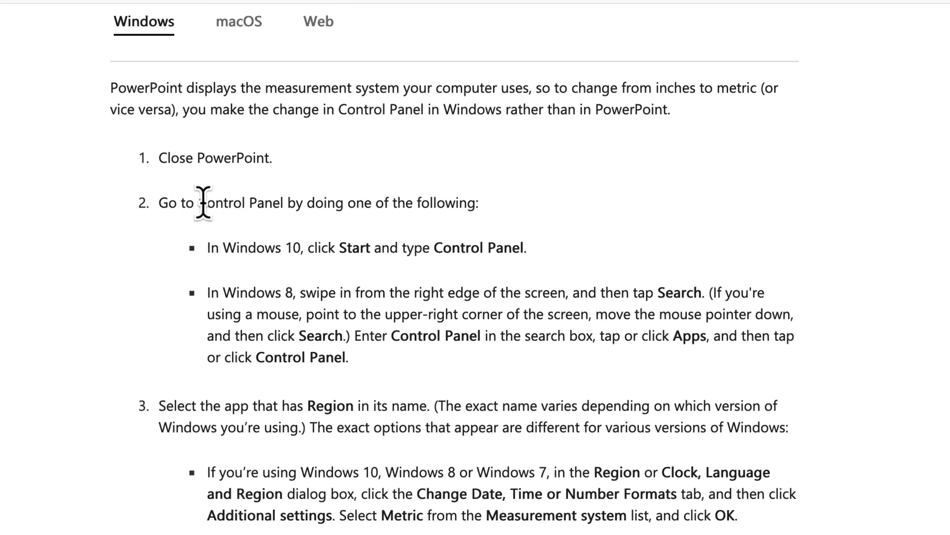
pyautogui.scroll(-2, 307, 248)
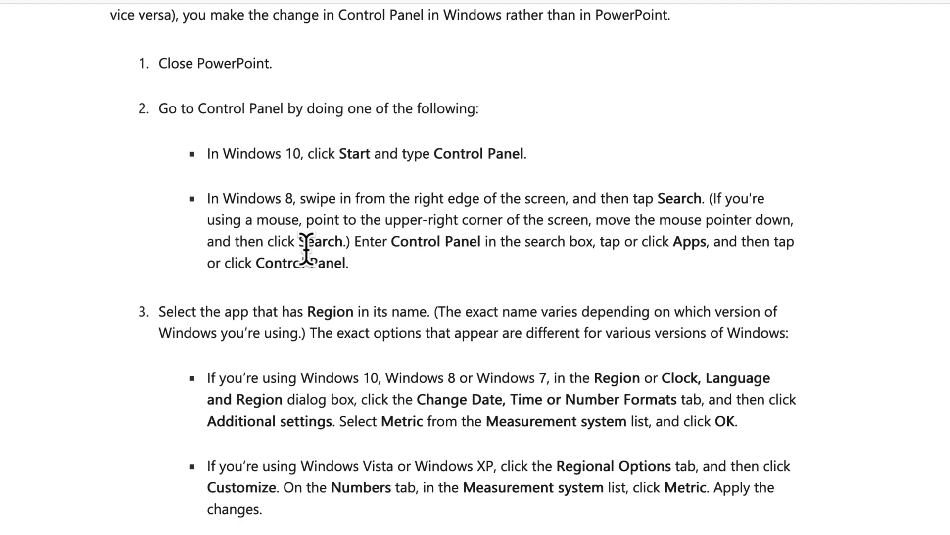
pyautogui.scroll(-1, 490, 361)
pyautogui.scroll(-1, 425, 322)
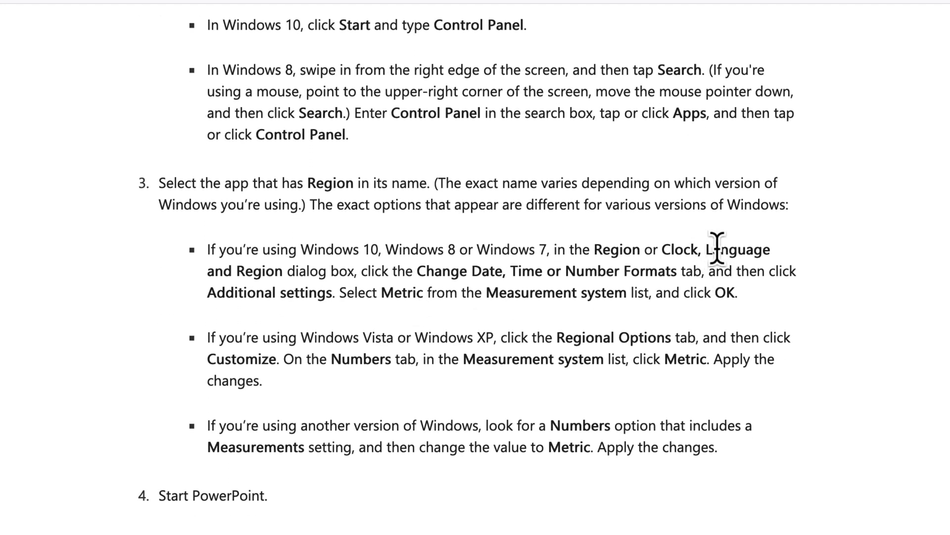
pyautogui.moveTo(706, 249); pyautogui.dragTo(284, 272)
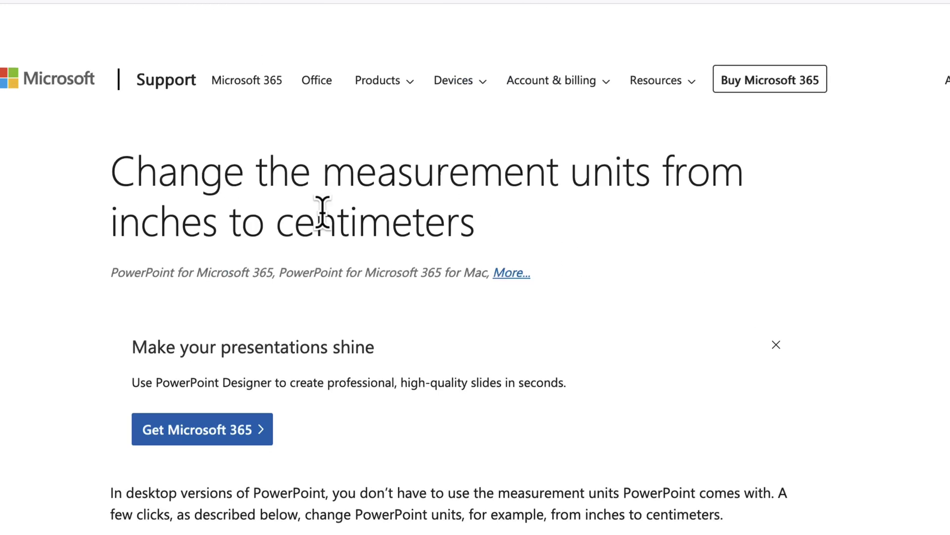
# Read the macOS and Web instructions for changing PowerPoint's measurement units in the same support article.
pyautogui.scroll(-7, 326, 220)
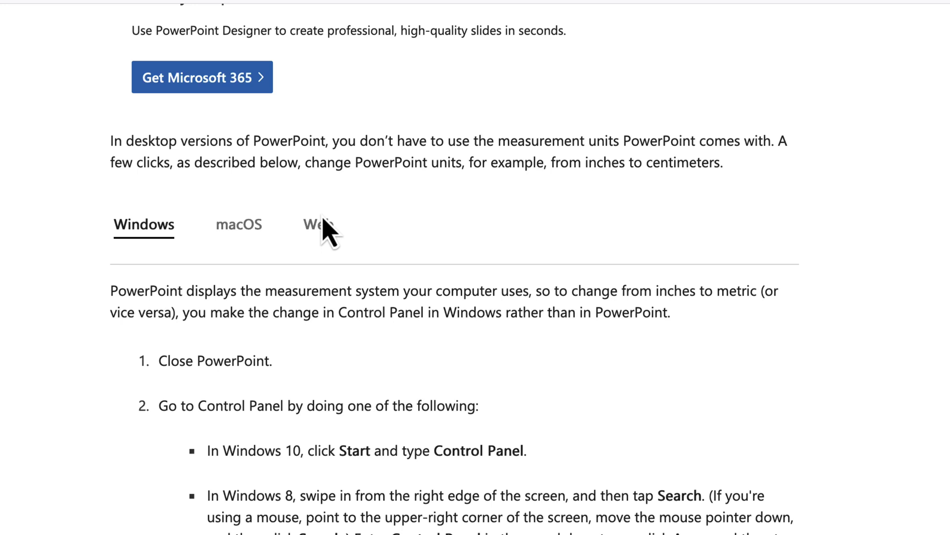
pyautogui.click(246, 228)
pyautogui.scroll(-3, 246, 229)
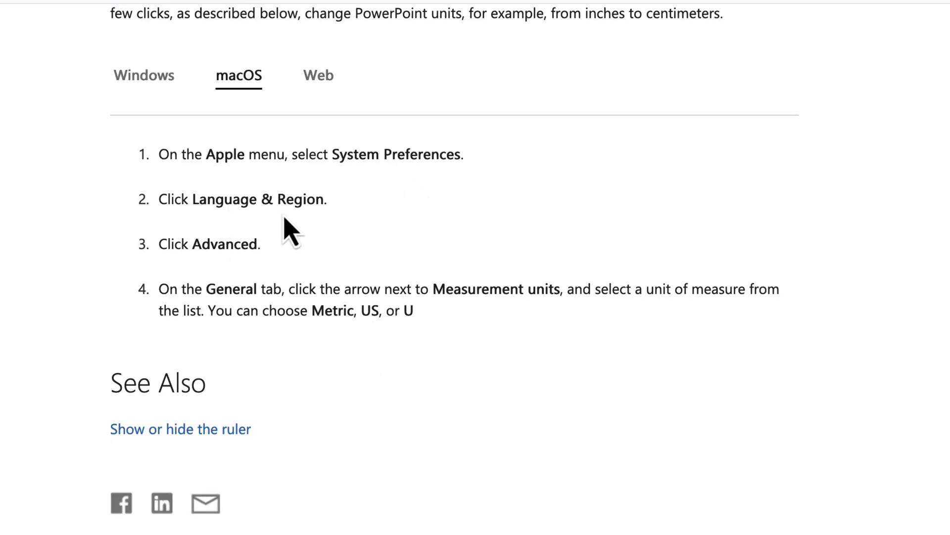
pyautogui.click(313, 81)
pyautogui.scroll(1, 477, 212)
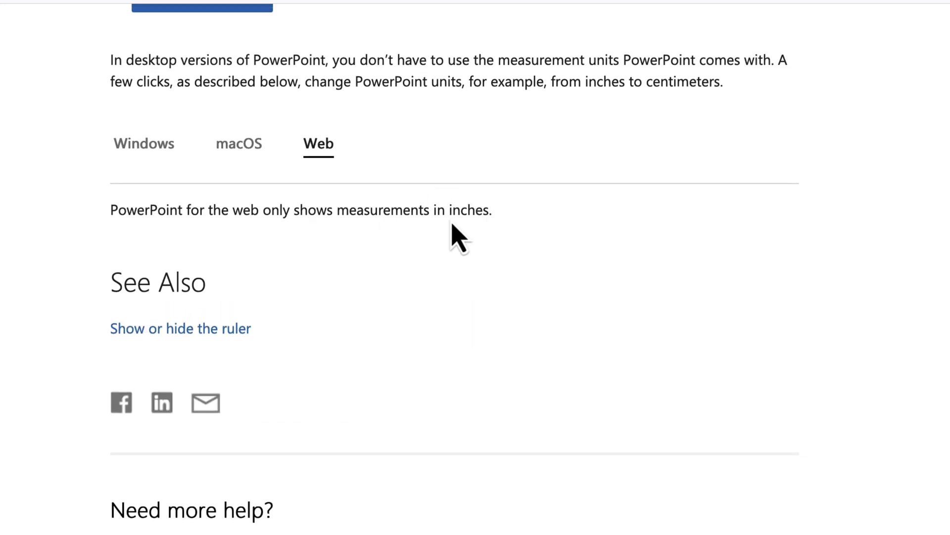
pyautogui.moveTo(450, 210); pyautogui.dragTo(515, 232)
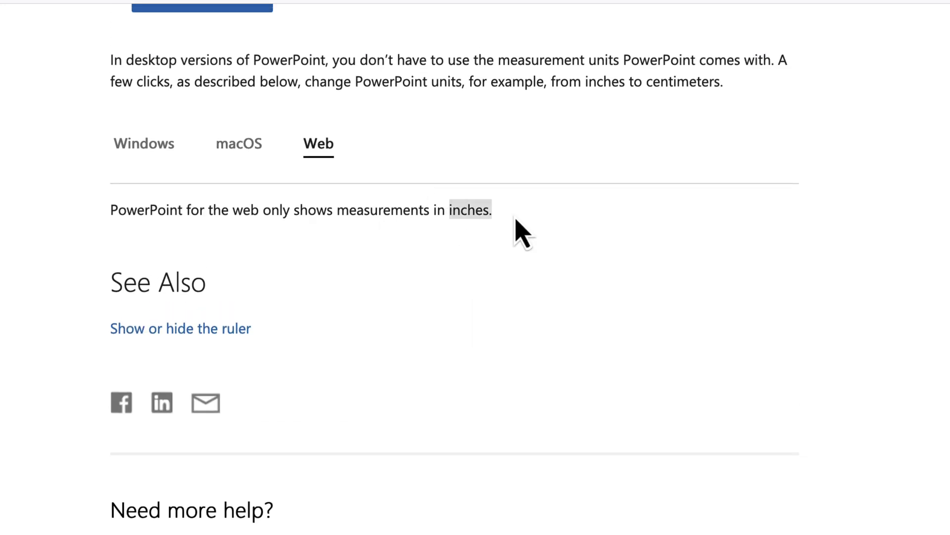
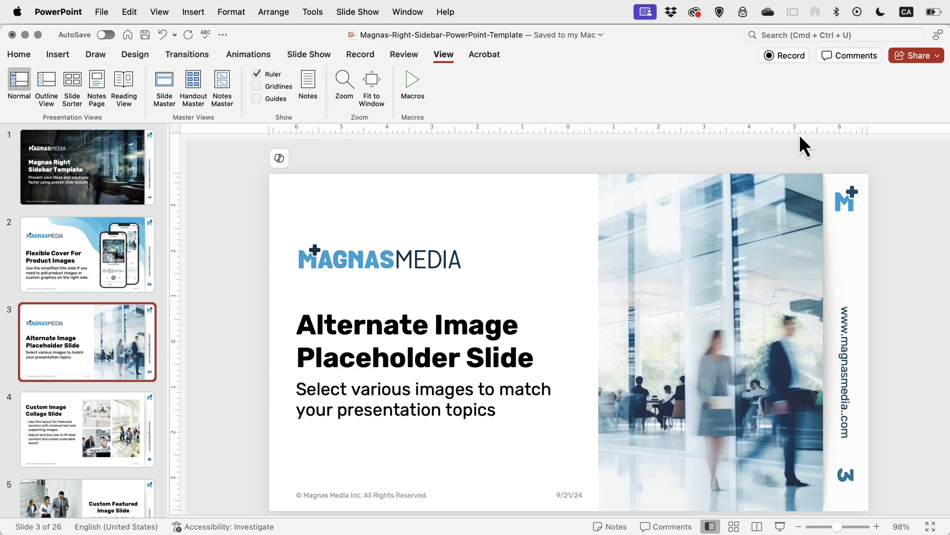
# Return to PowerPoint, inspect the slide format presets and dimensions in Page Setup from the file commands, and cancel the dialog.
pyautogui.scroll(-1, 651, 185)
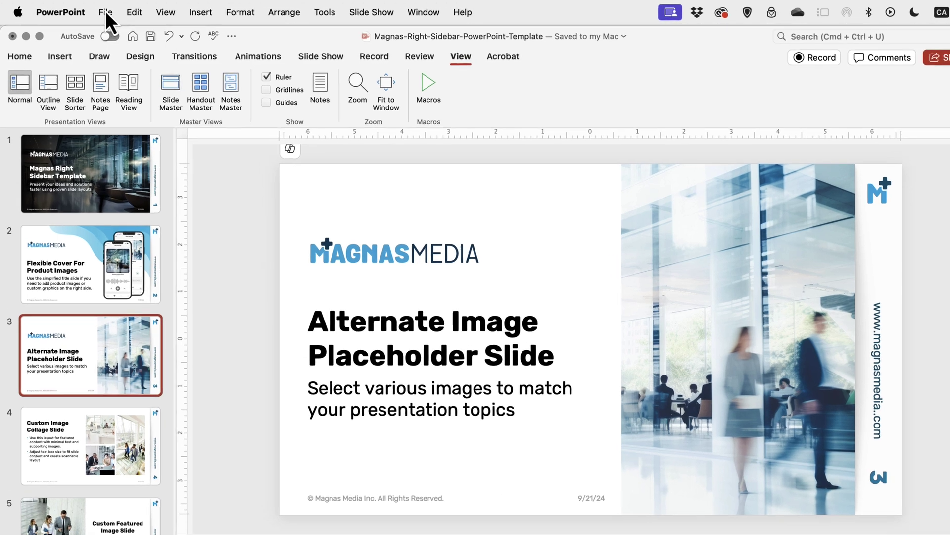
pyautogui.click(106, 12)
pyautogui.click(150, 328)
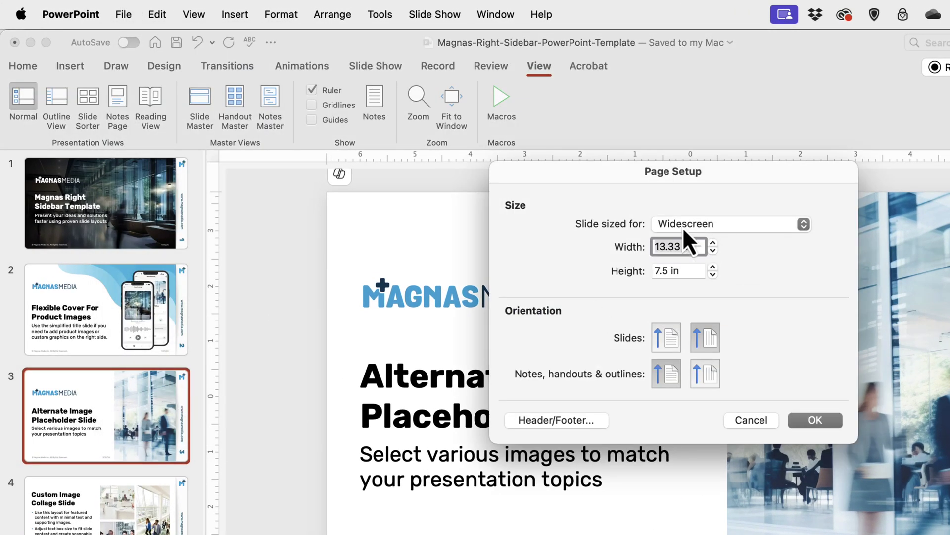
pyautogui.click(724, 225)
pyautogui.click(772, 439)
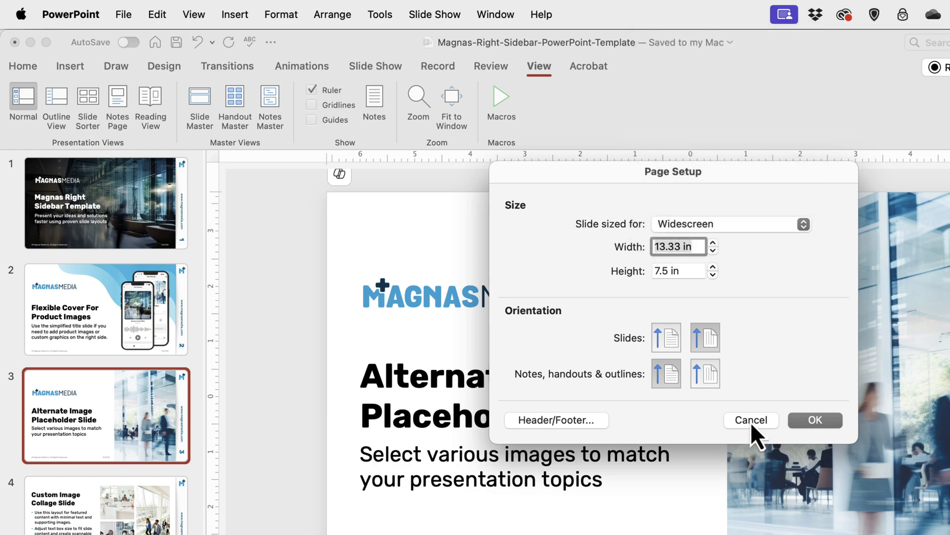
pyautogui.click(751, 422)
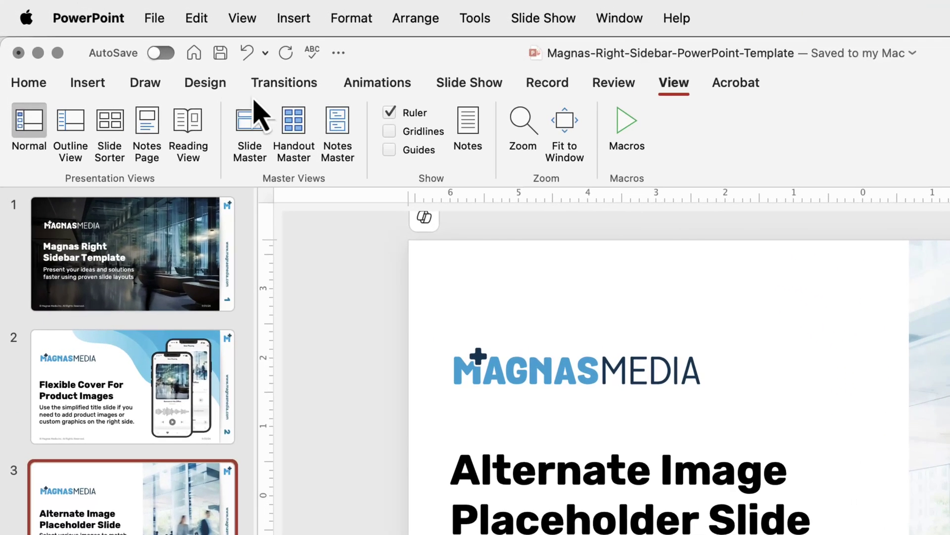
# Reach Page Setup through the Slide Size design options, cancel it, and look over the Slide Size choices once more.
pyautogui.click(208, 84)
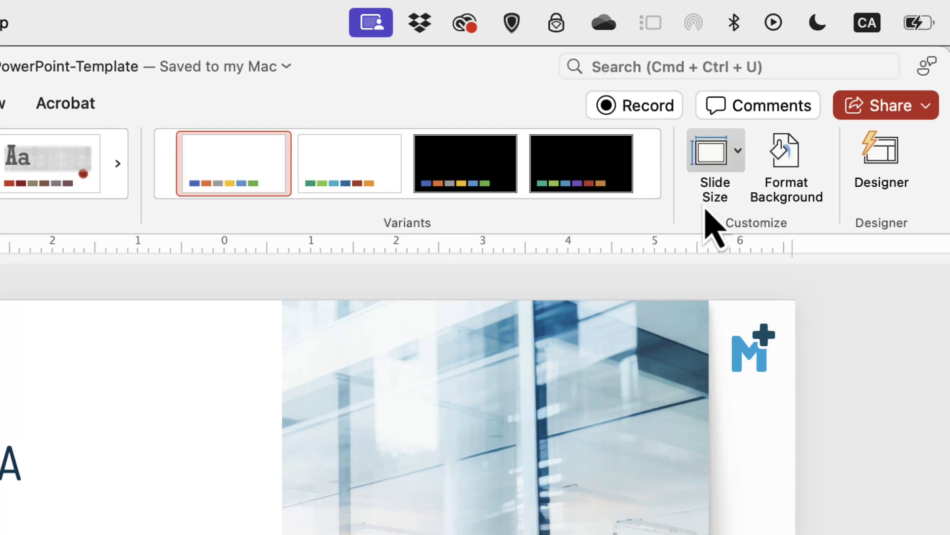
pyautogui.click(739, 160)
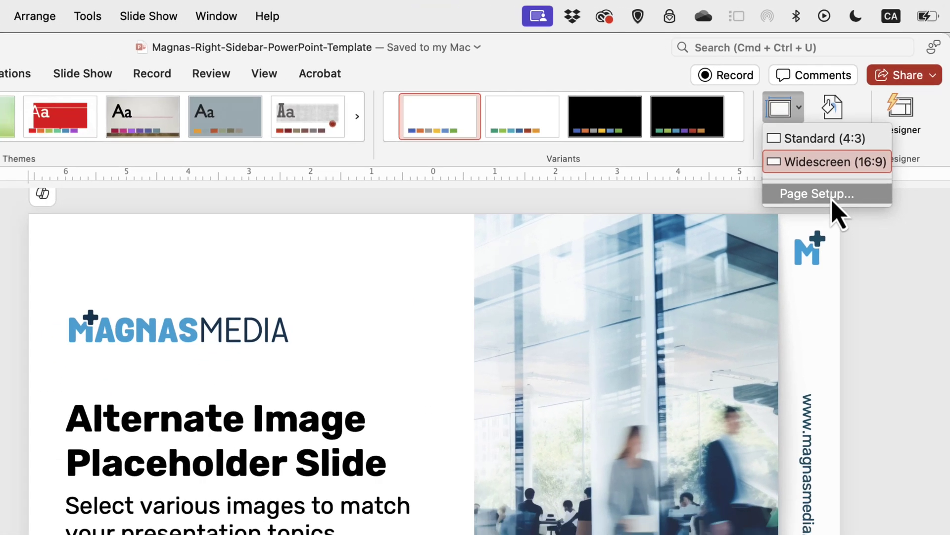
pyautogui.click(792, 271)
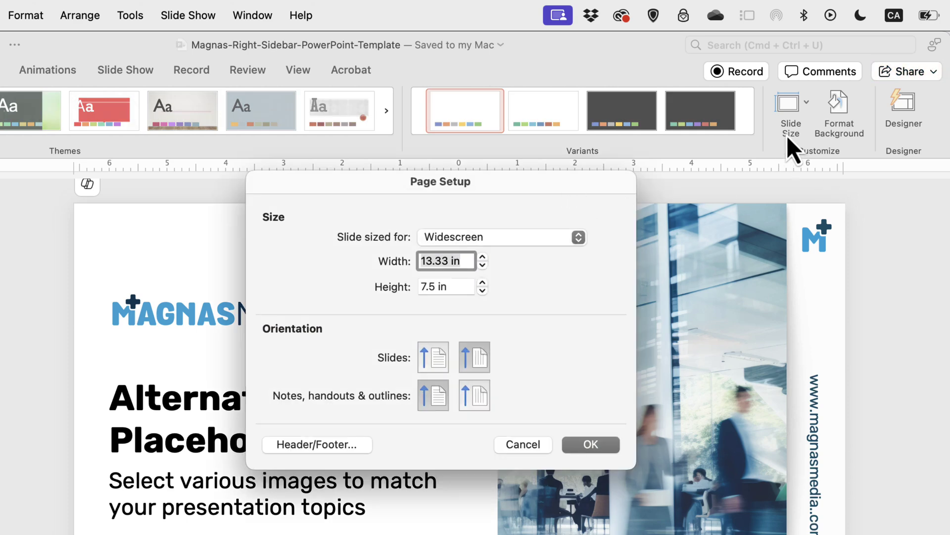
pyautogui.click(521, 446)
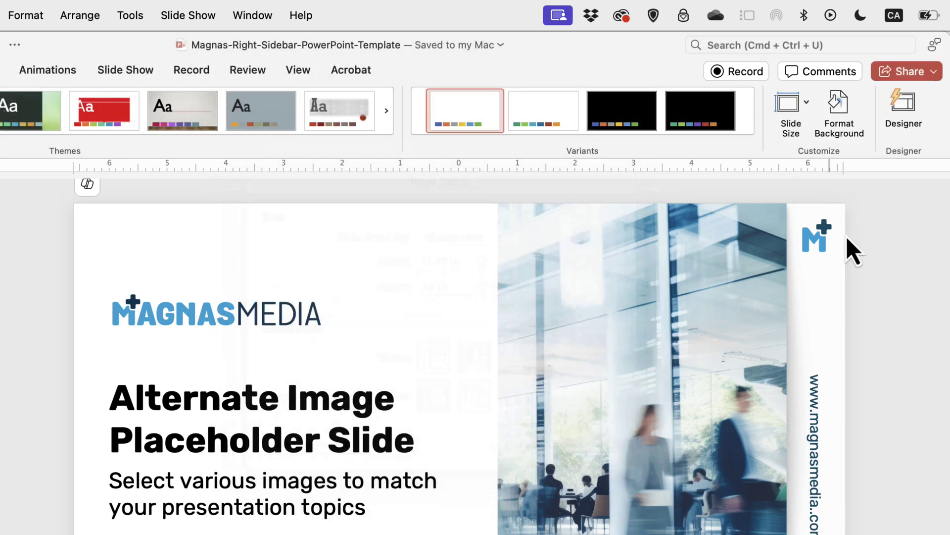
pyautogui.click(805, 110)
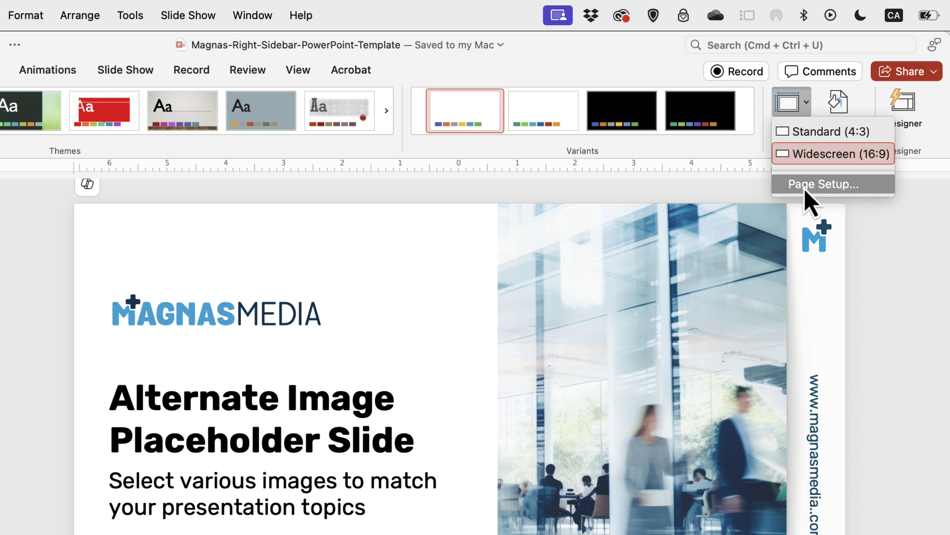
pyautogui.click(812, 104)
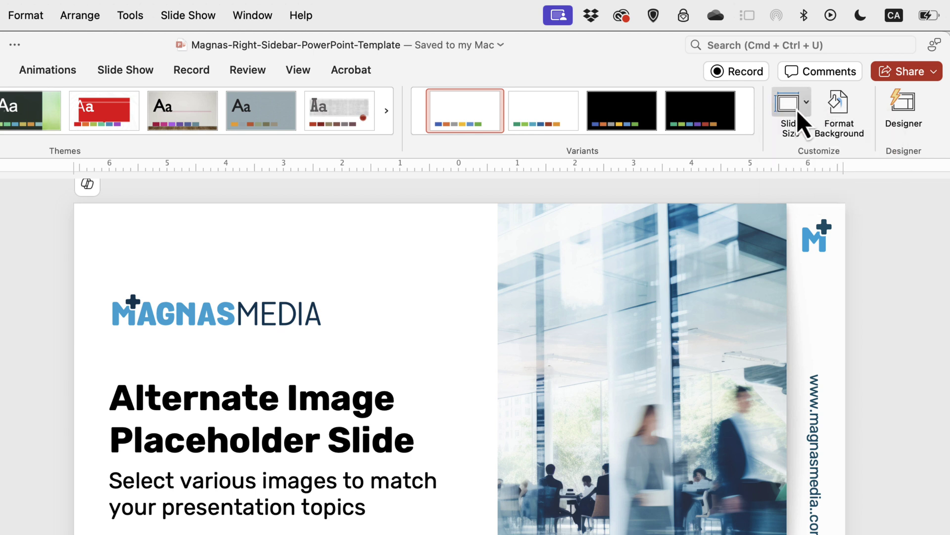
# Review the preset slide formats in Page Setup, trying the Custom size and switching back to Widescreen.
pyautogui.click(805, 106)
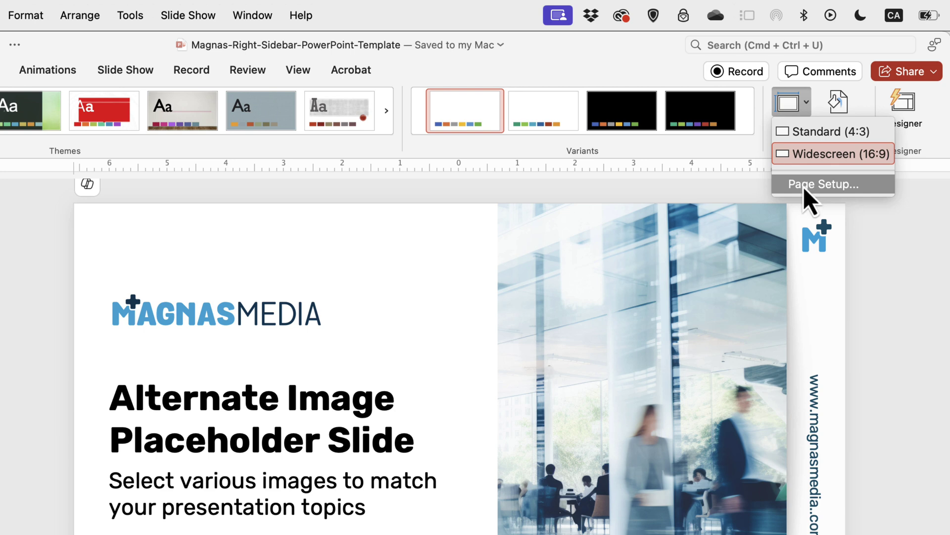
pyautogui.click(803, 189)
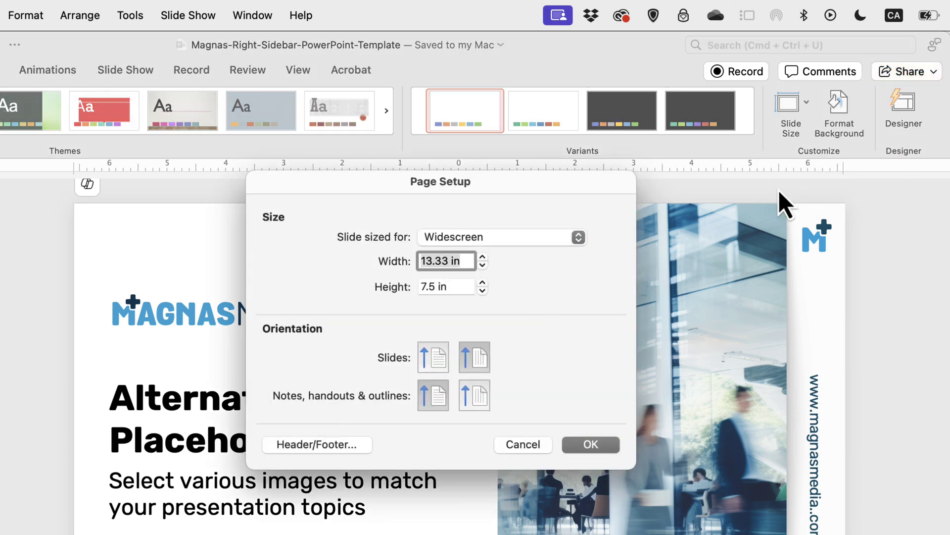
pyautogui.click(493, 239)
pyautogui.scroll(2, 492, 242)
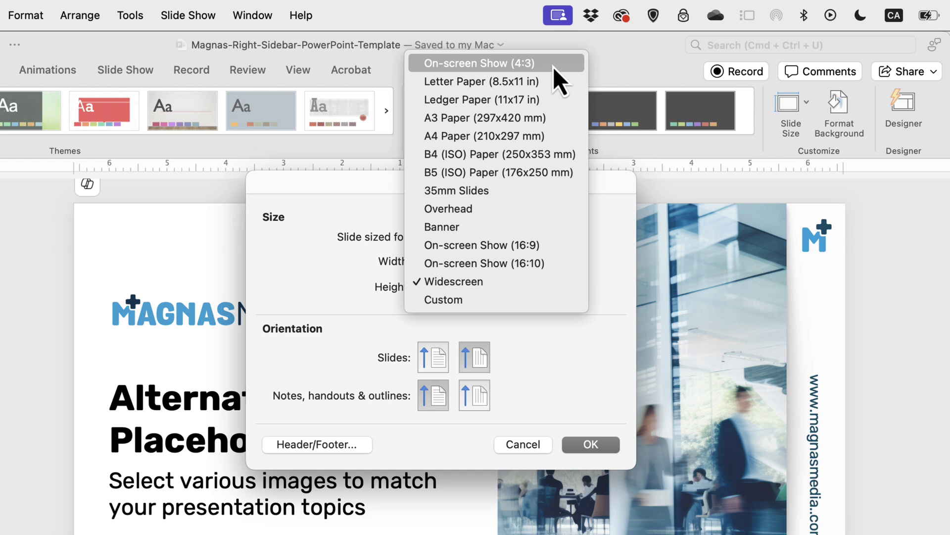
pyautogui.click(493, 307)
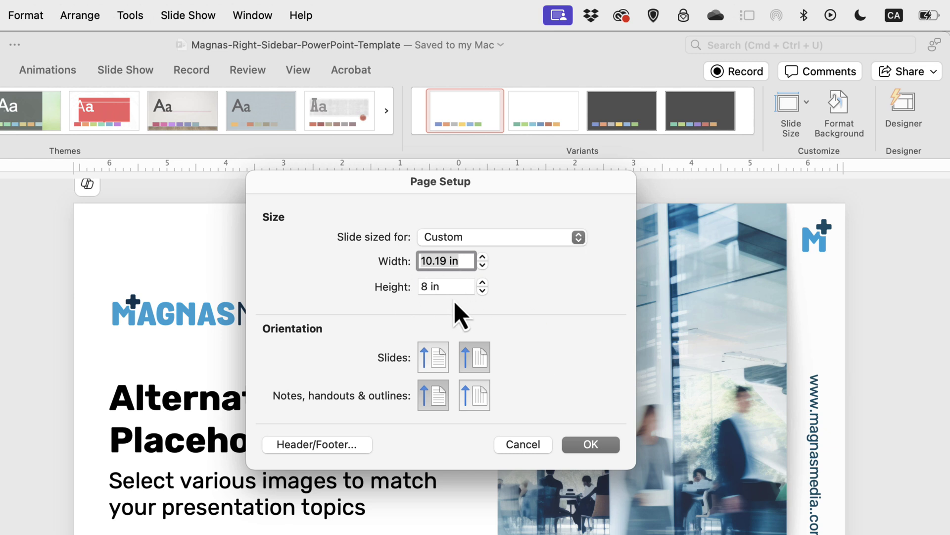
pyautogui.click(457, 239)
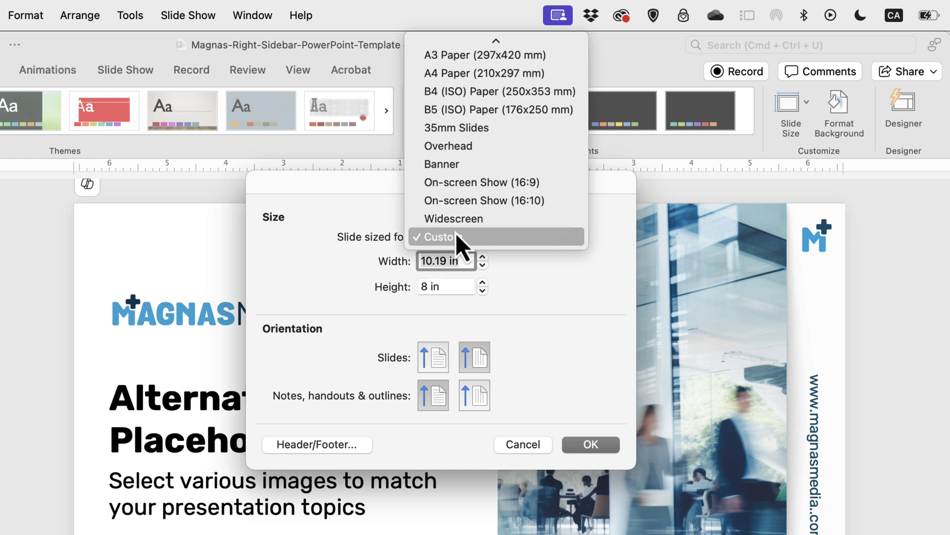
pyautogui.click(498, 219)
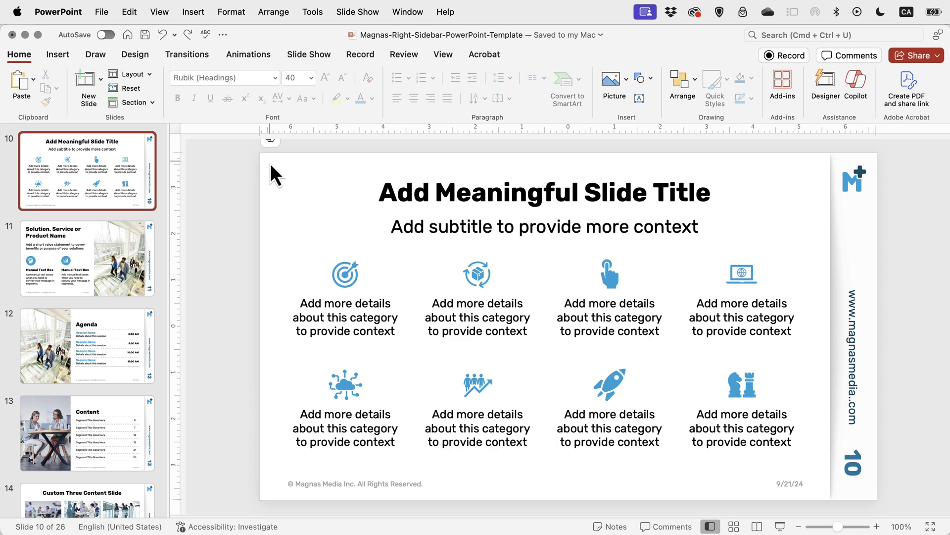
# Display the vertical and horizontal drawing guides on slide 10 using the Grid and Guides options.
pyautogui.rightClick(270, 164)
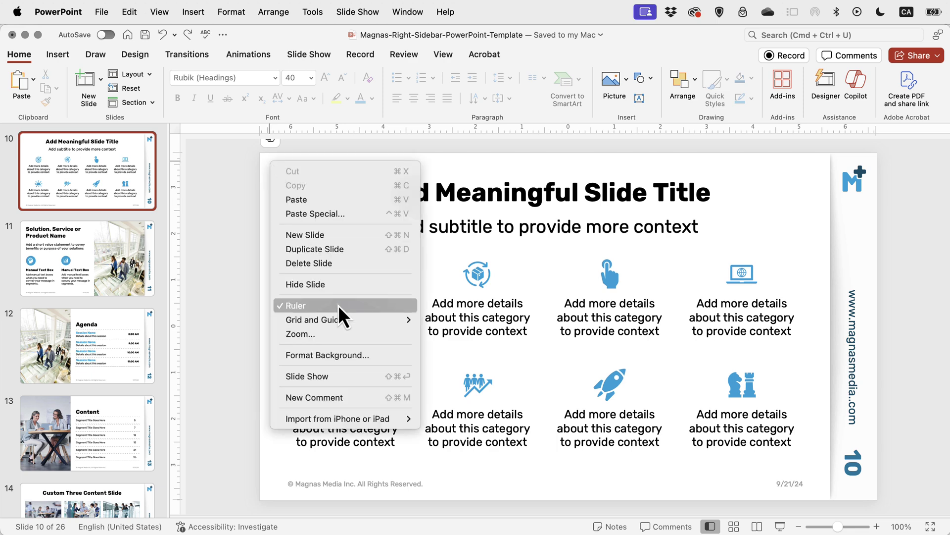
pyautogui.moveTo(340, 319)
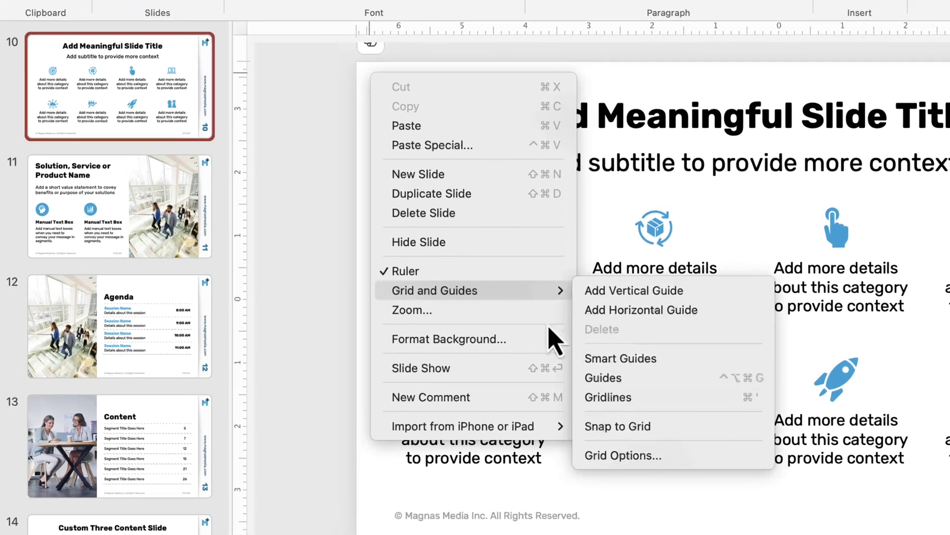
pyautogui.click(659, 378)
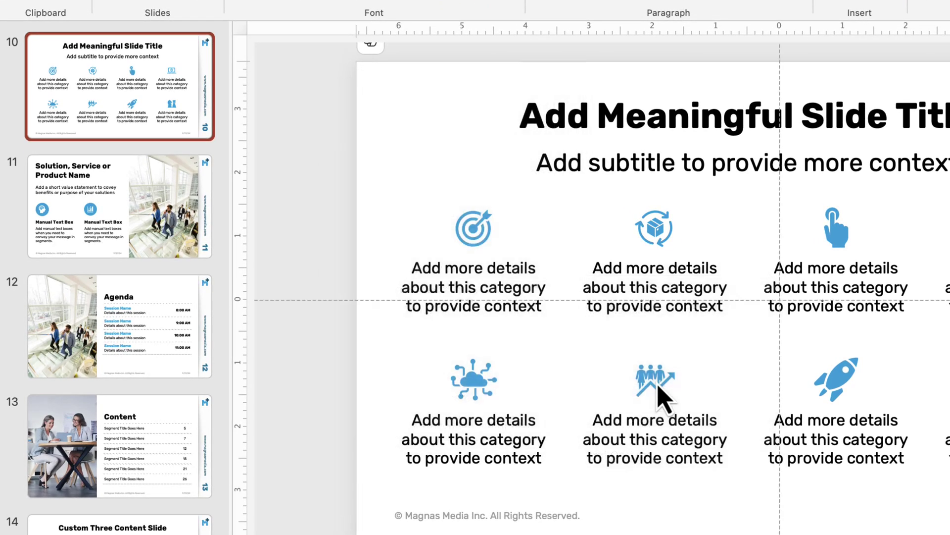